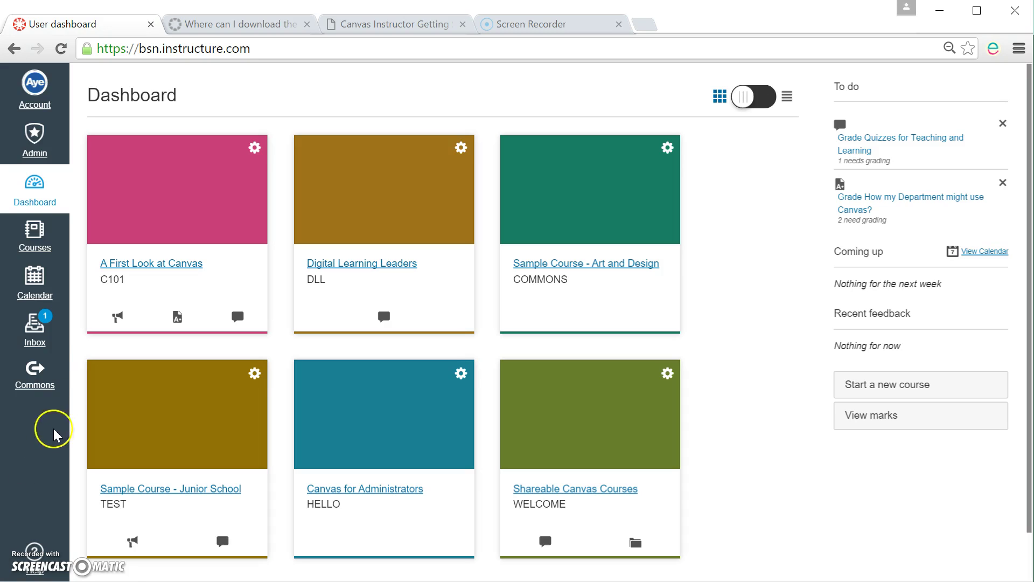
Step: Go to My Files from the Account tray and enter the profile pictures folder
click(30, 95)
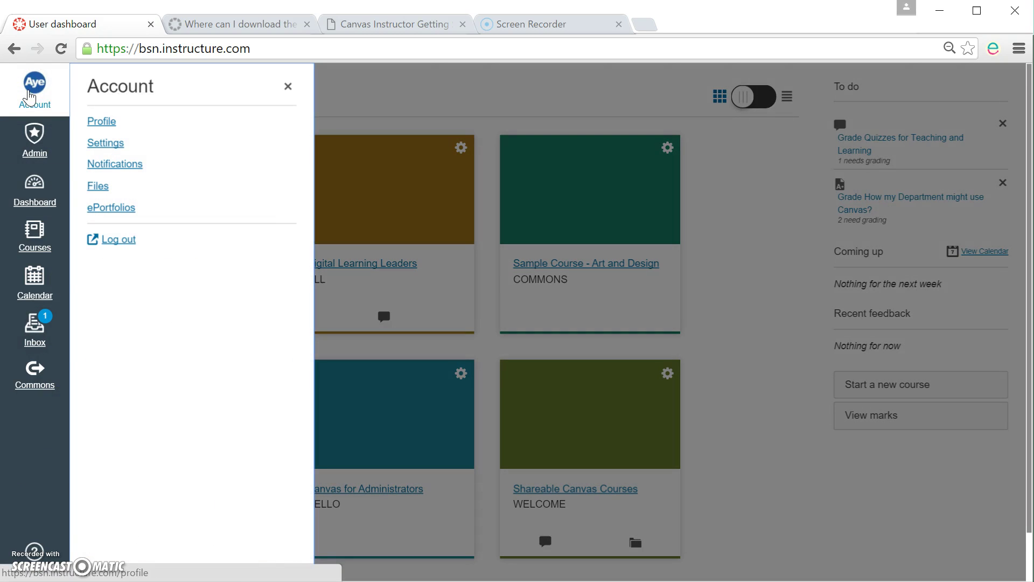
click(101, 188)
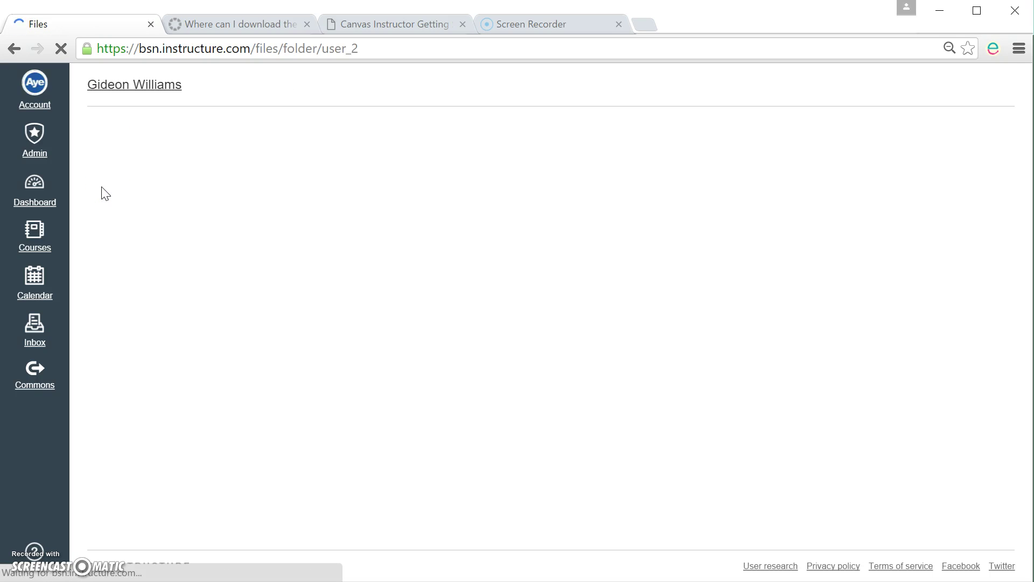
click(187, 440)
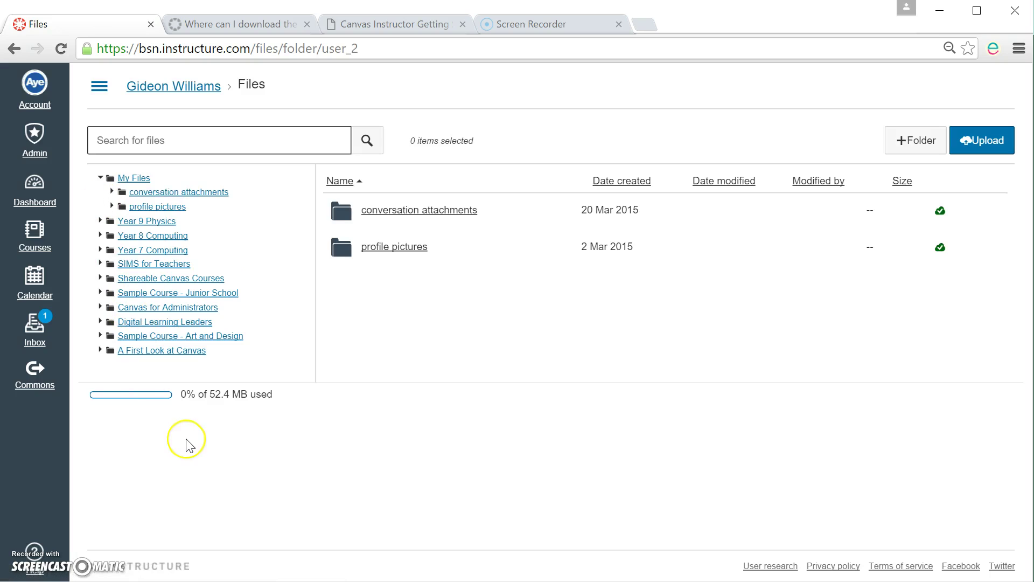
Step: Browse into profile pictures, select profile.jpg, then go back to the top of My Files
click(400, 249)
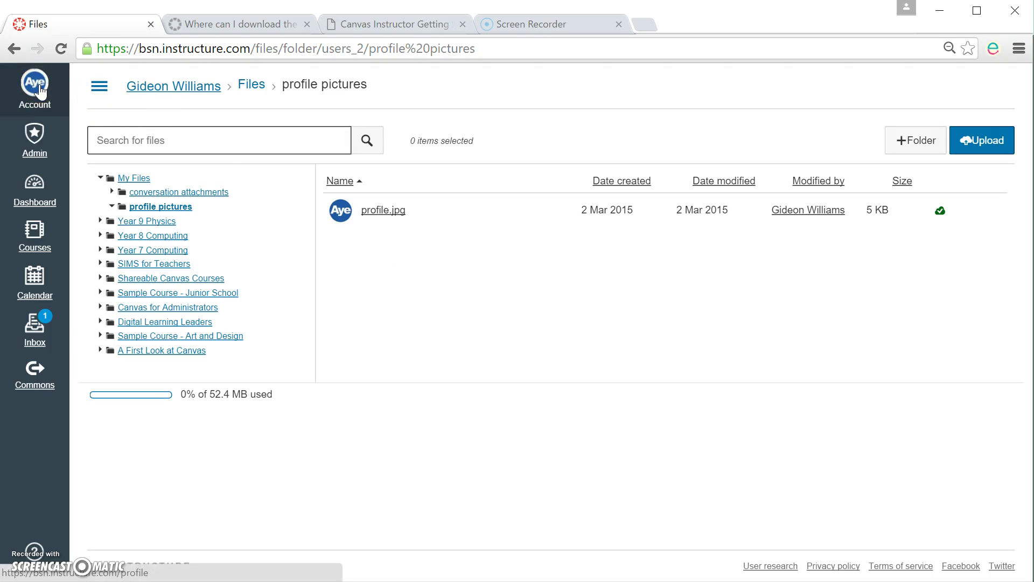
click(377, 220)
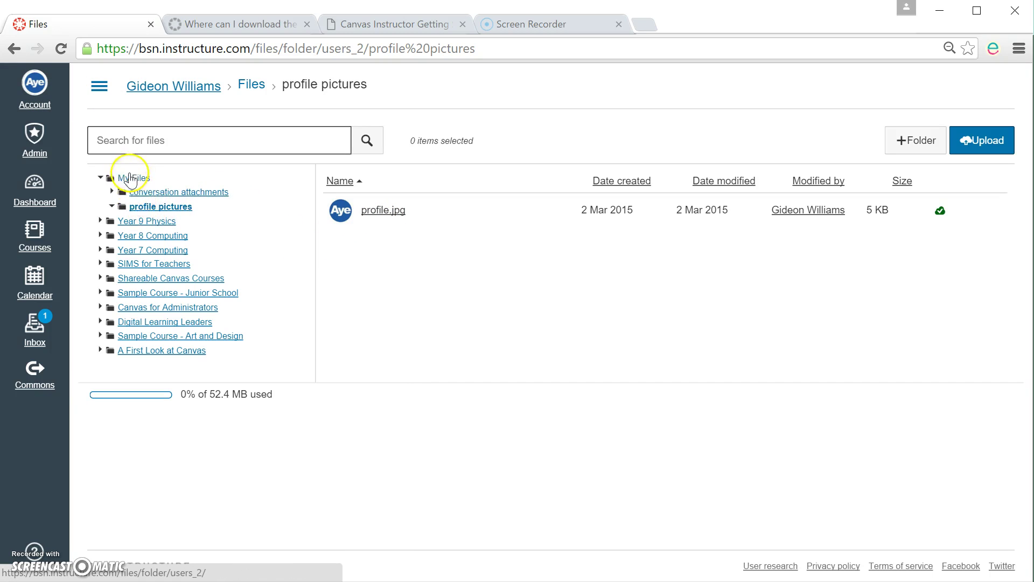
click(134, 179)
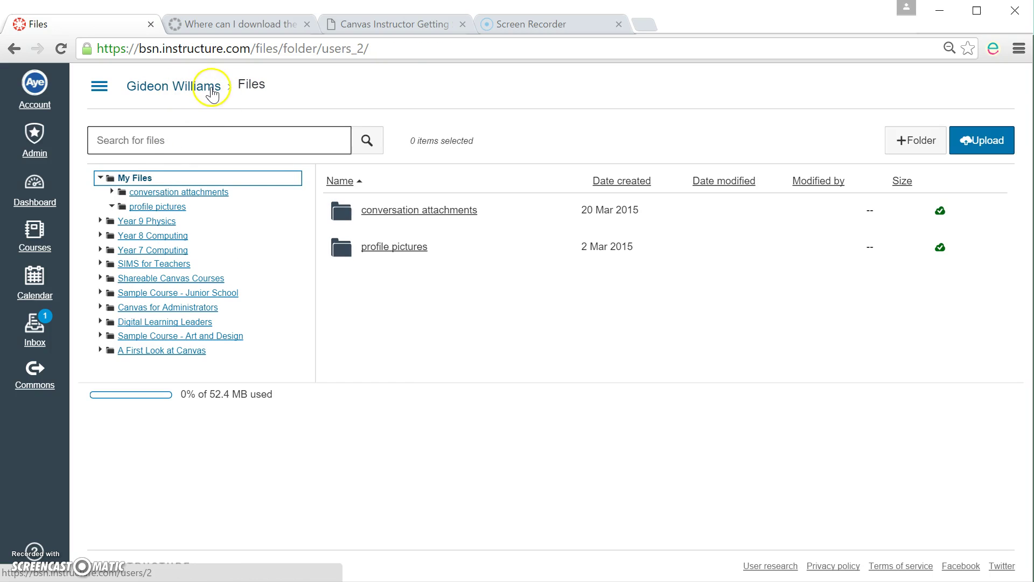
click(146, 207)
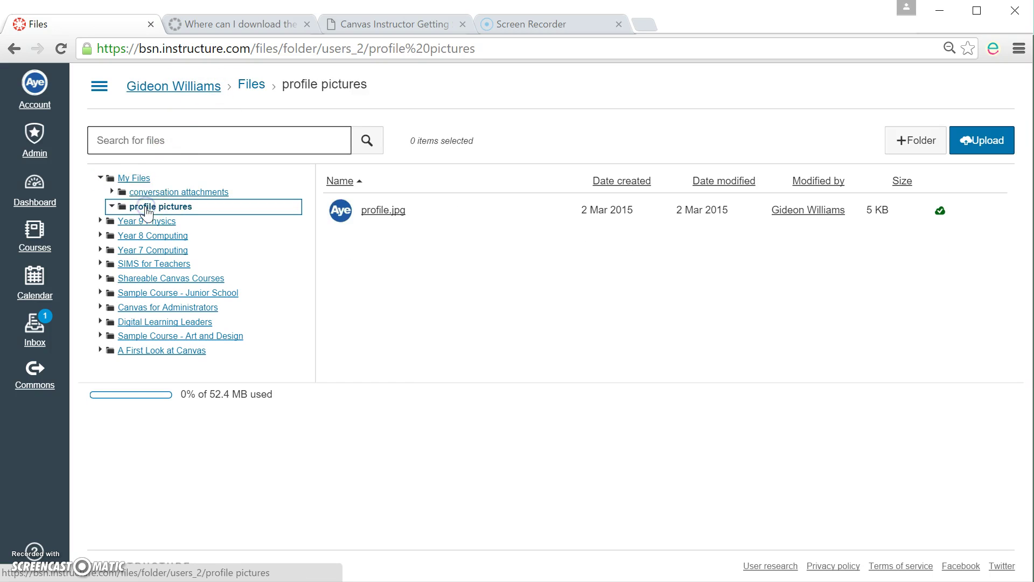
click(253, 88)
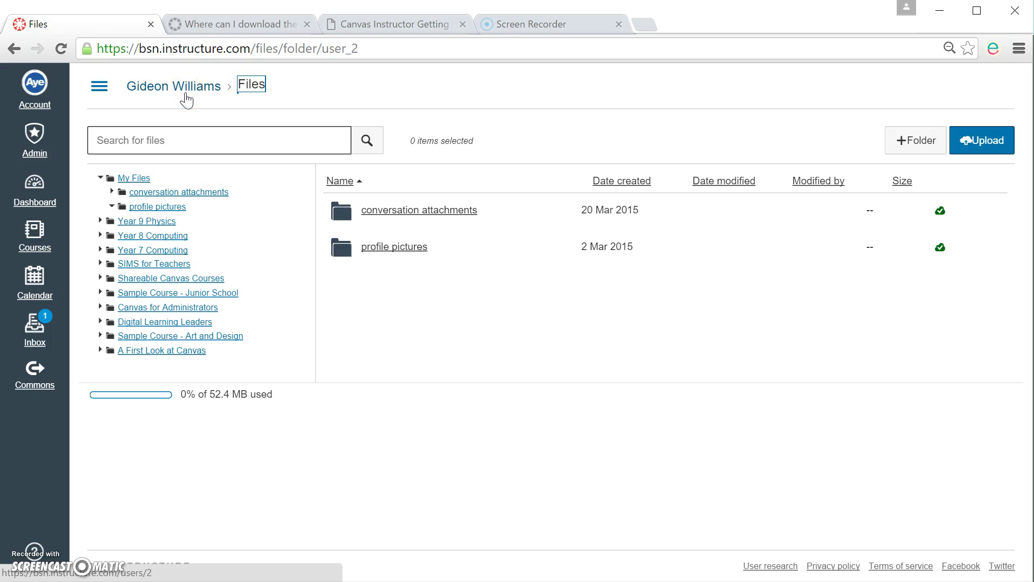
click(386, 292)
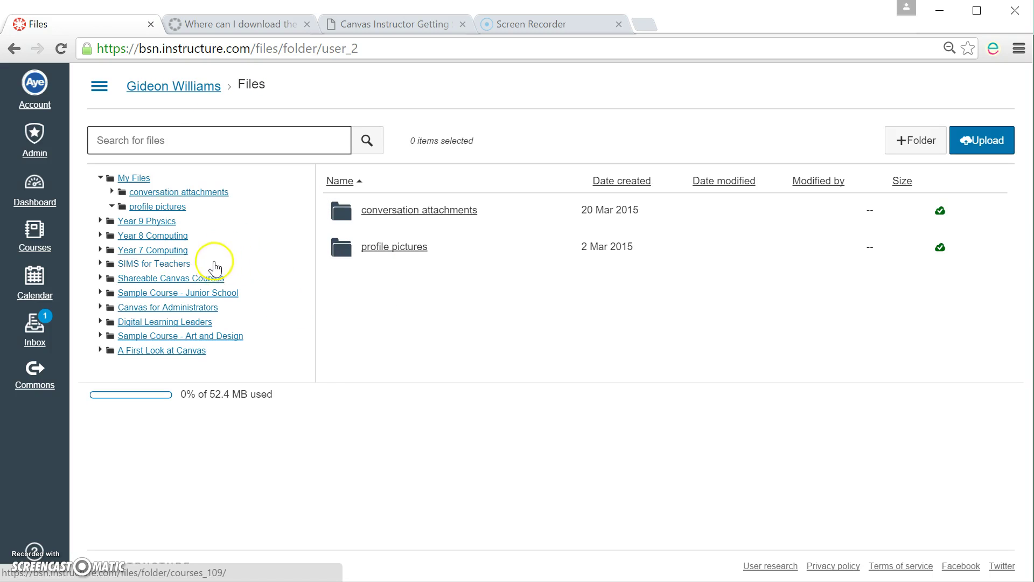
Step: Open the SIMS for Teachers course files and view the first cheetah image's actions menu
click(166, 270)
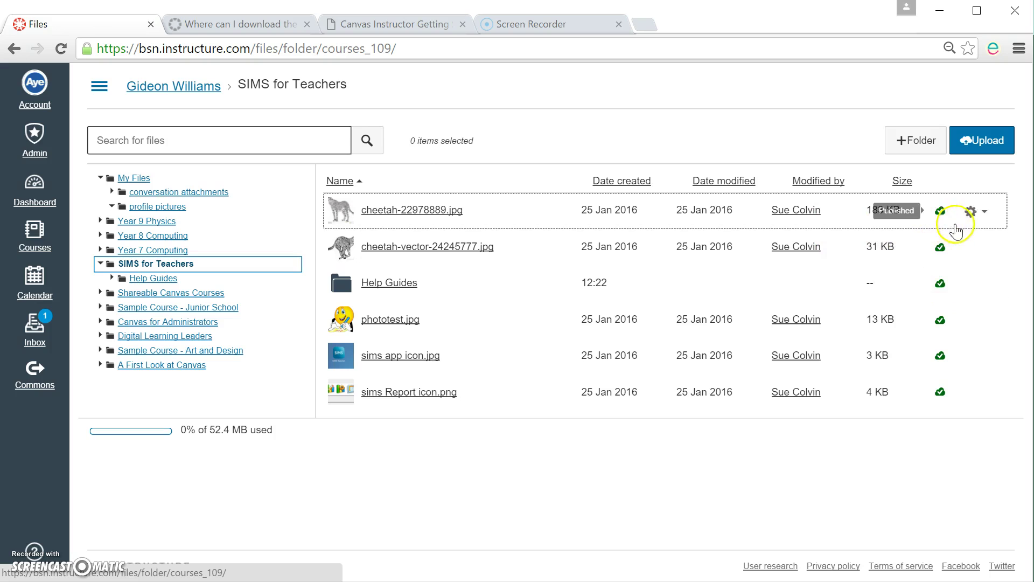
click(975, 215)
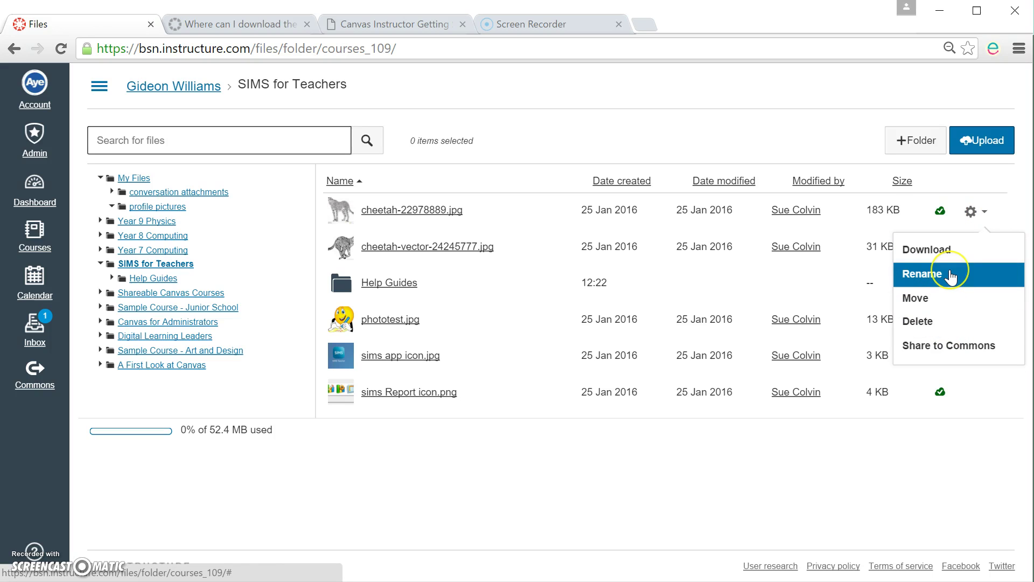
click(713, 470)
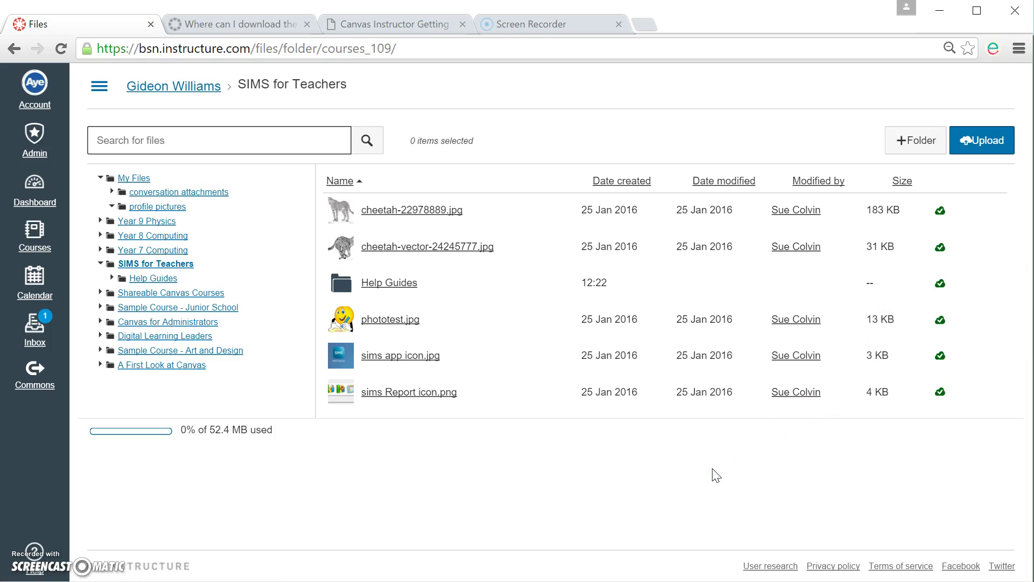
click(622, 459)
click(536, 442)
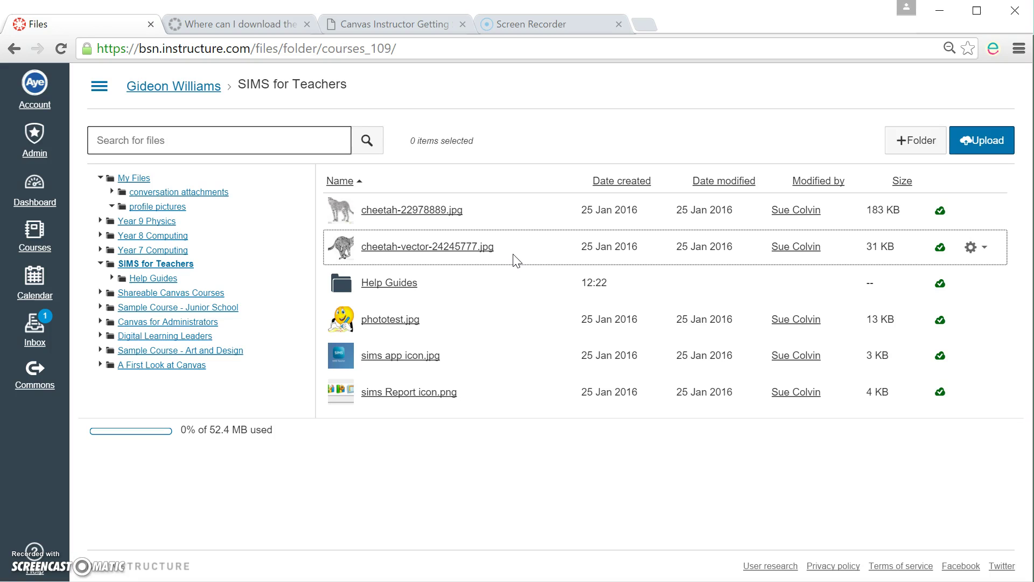
Step: Create a new folder named 'Images' in My Files
click(136, 183)
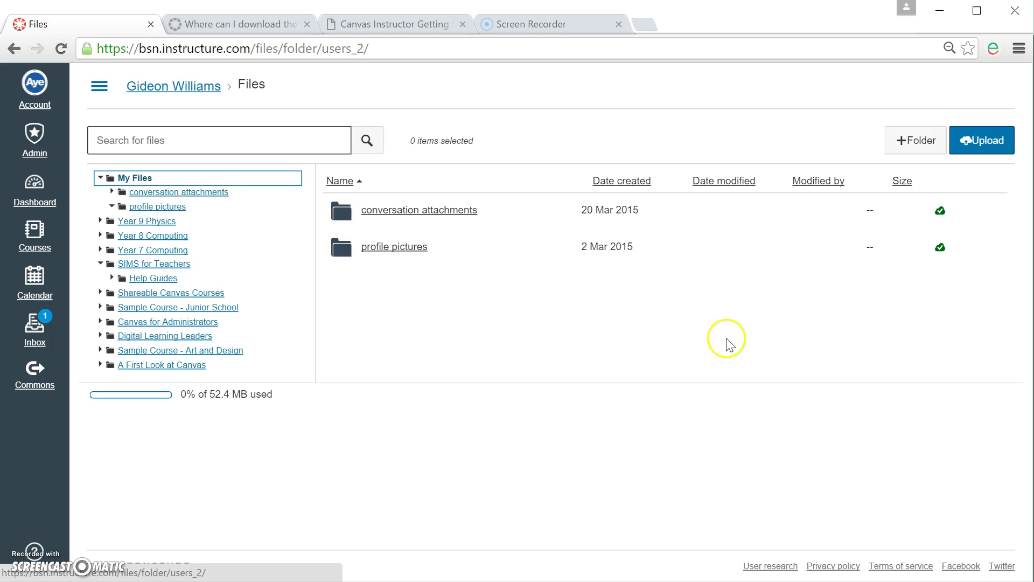
click(914, 153)
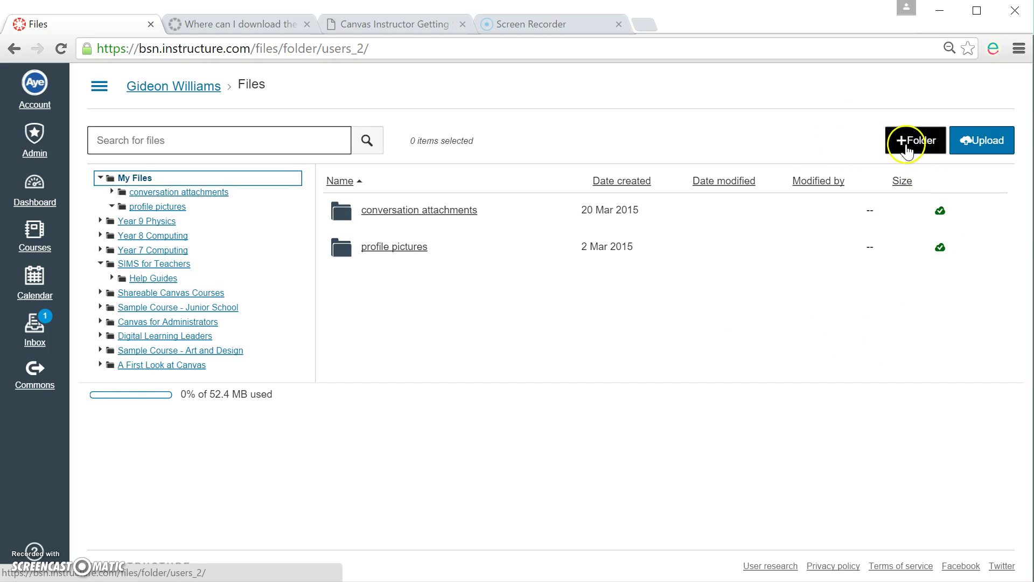
click(906, 144)
click(533, 212)
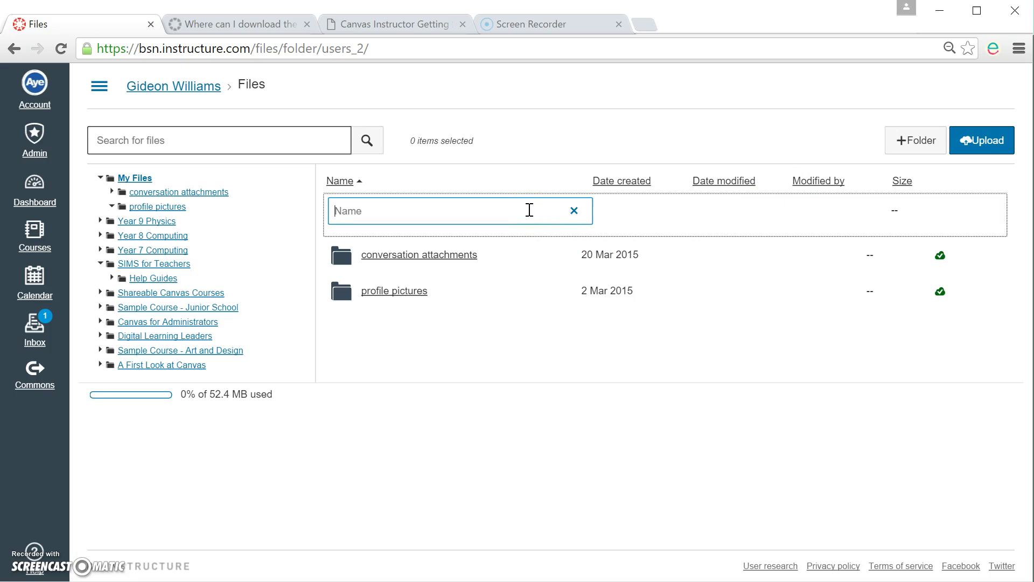
text(Images)
key(Return)
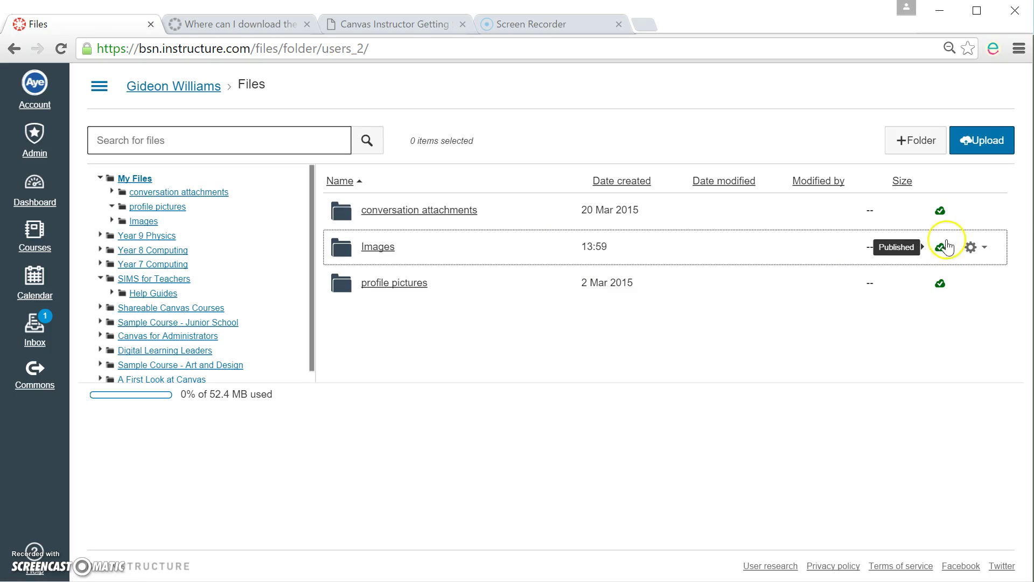
Step: Delete the Images folder from My Files and confirm with OK
click(941, 248)
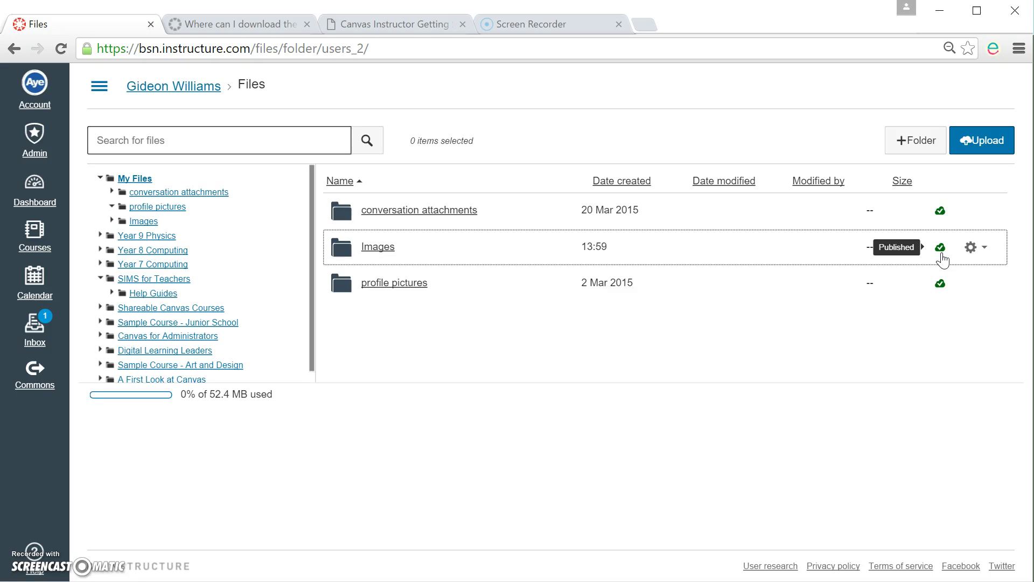
click(984, 261)
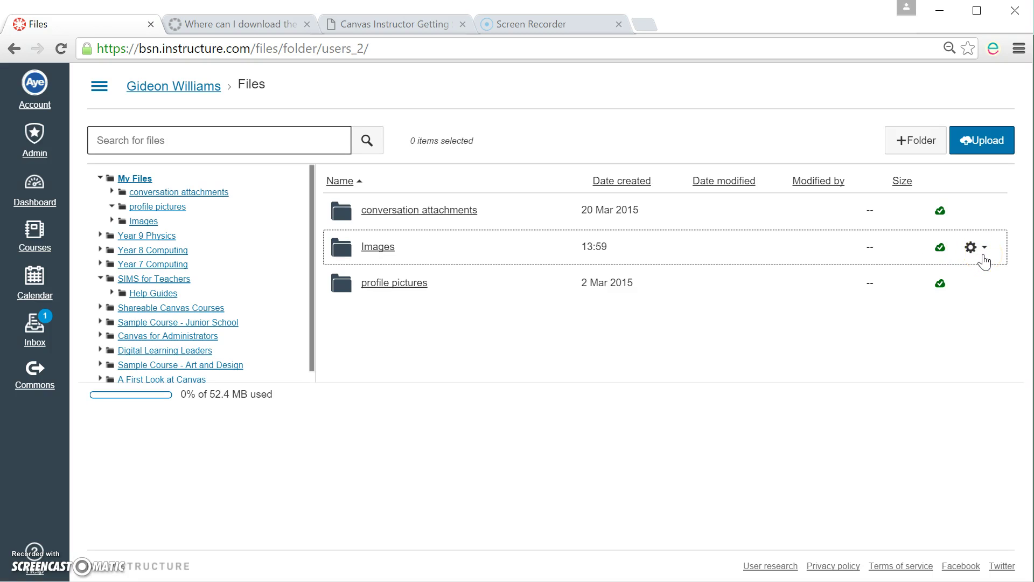
click(978, 294)
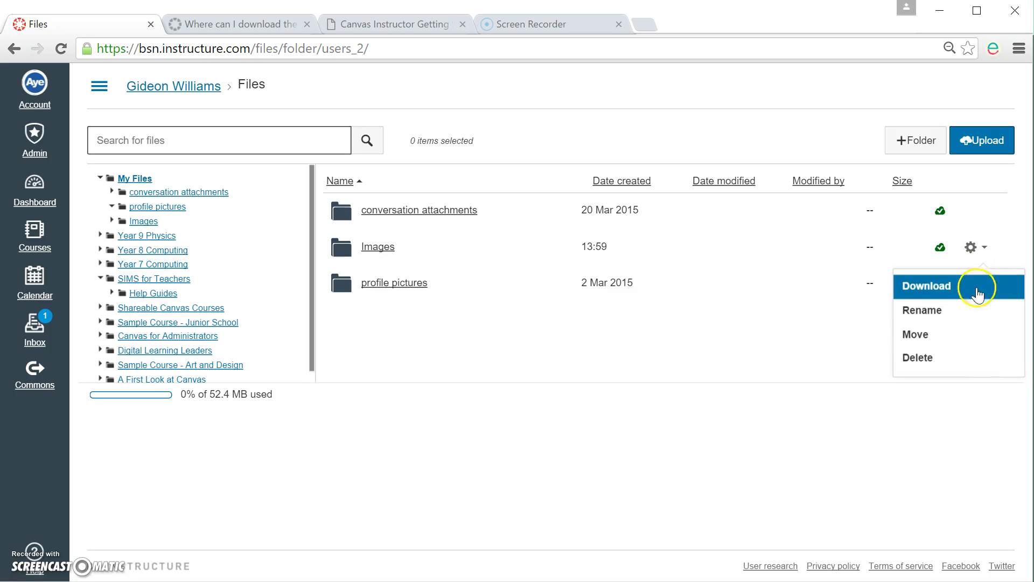
click(948, 362)
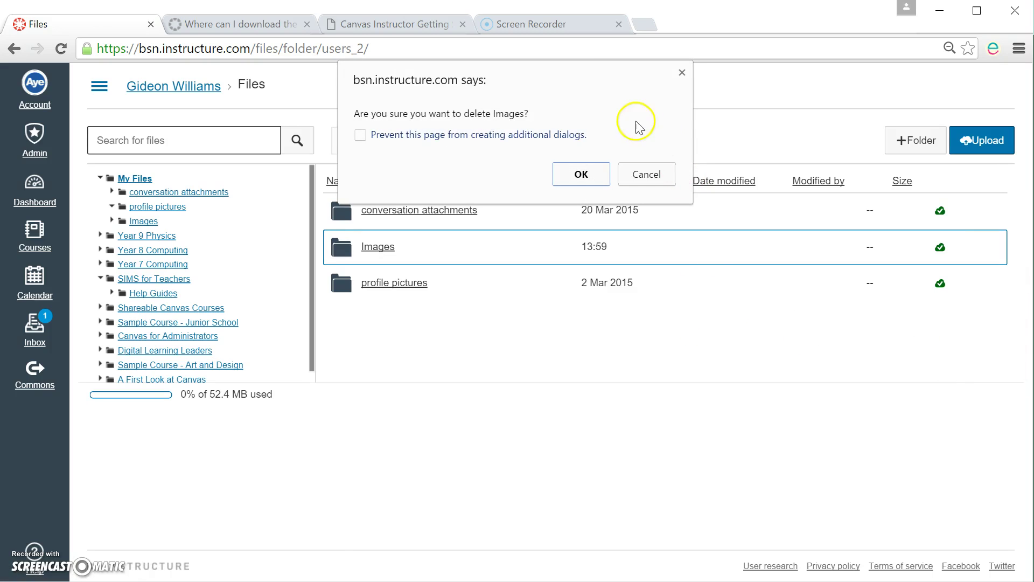
click(580, 173)
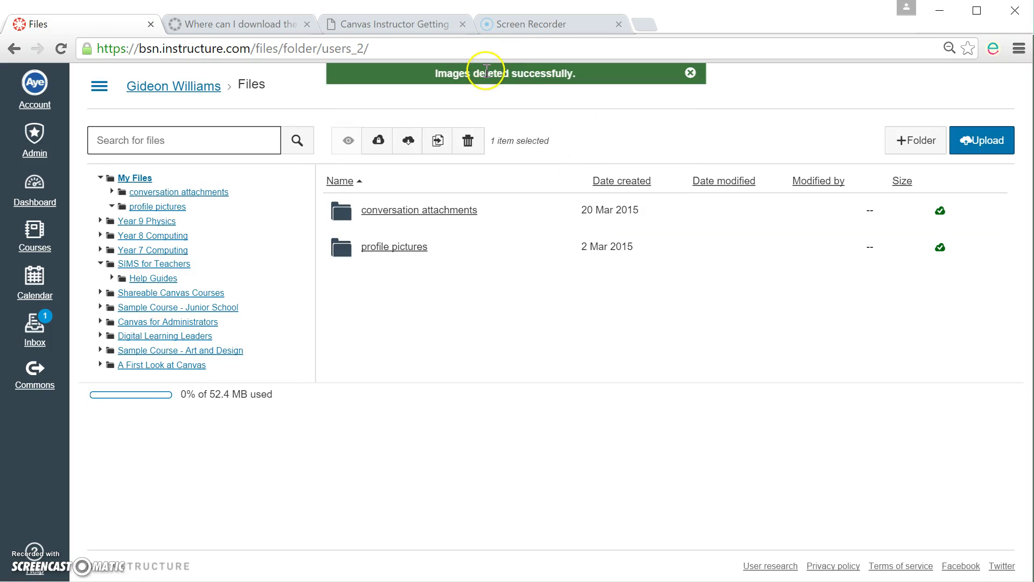
Step: Add a new 'Images' folder to My Files and open it
click(908, 141)
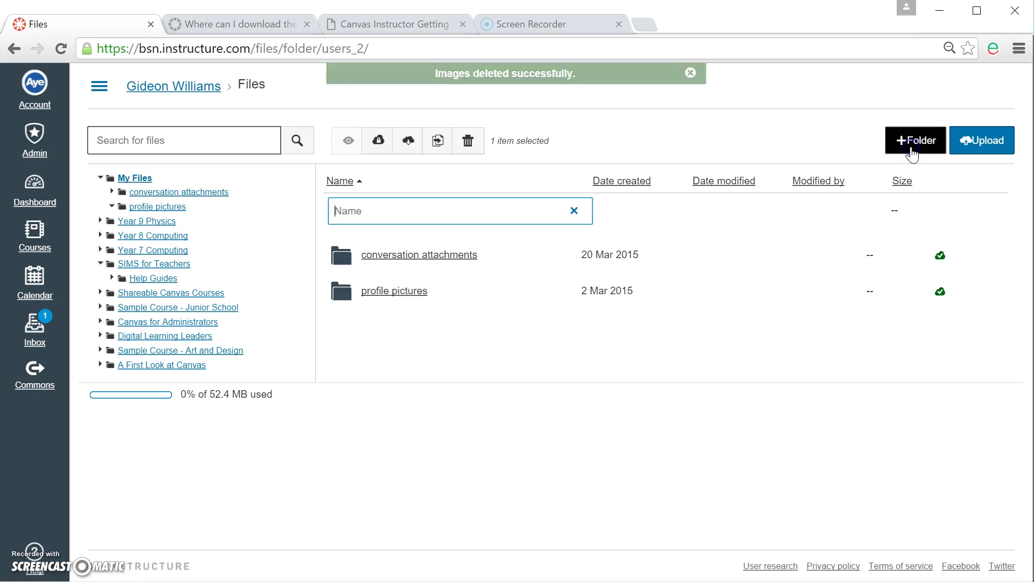
text(Images)
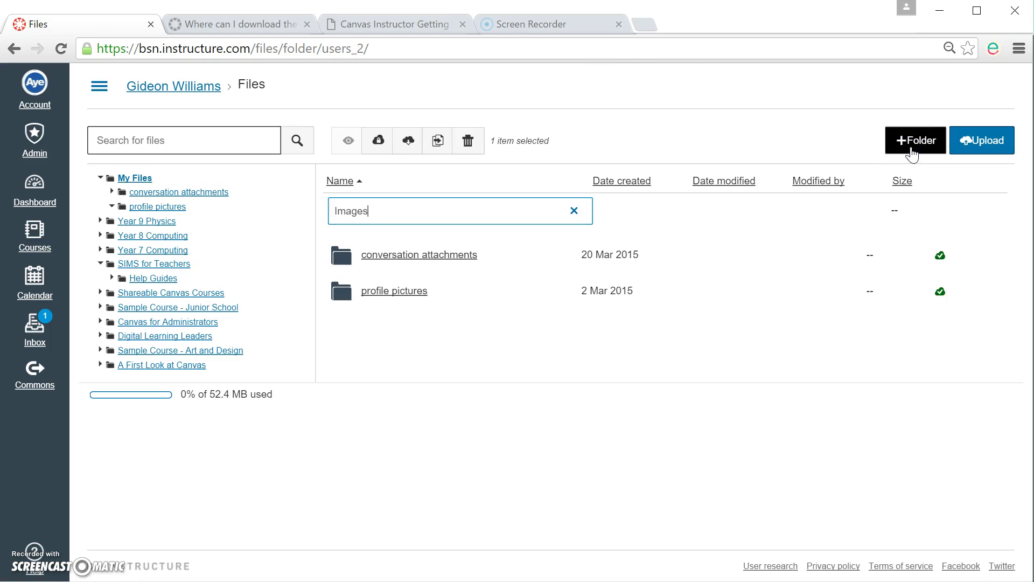
key(Return)
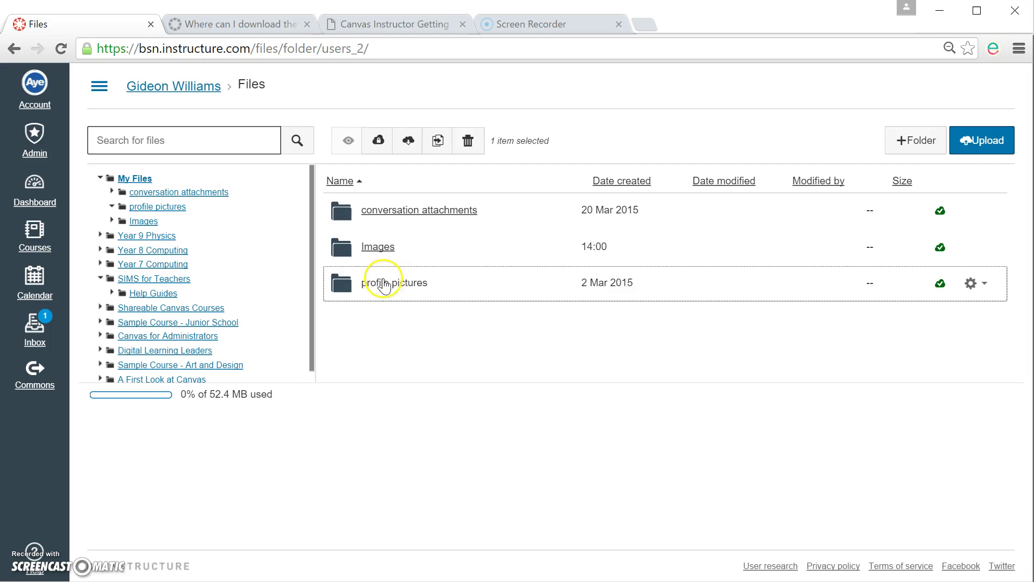
click(380, 248)
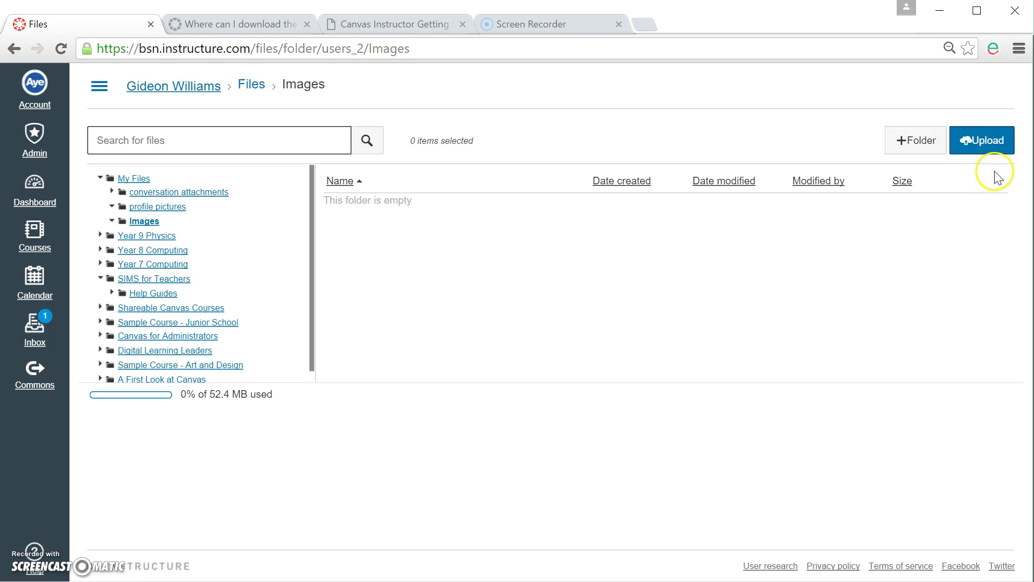
Step: Upload Canvas-Logo.png from the Pictures folder into Images
click(982, 147)
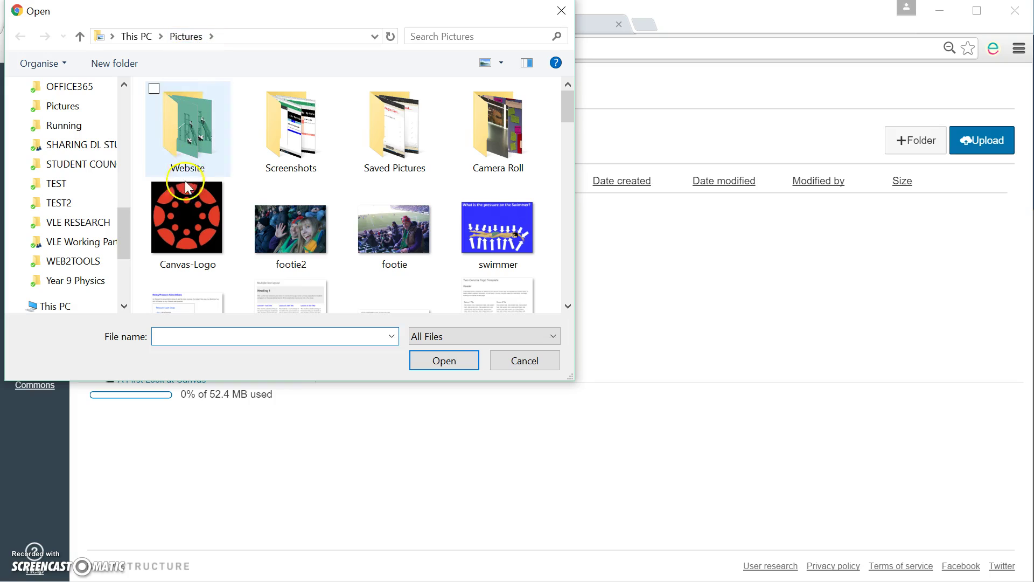
click(173, 211)
click(164, 203)
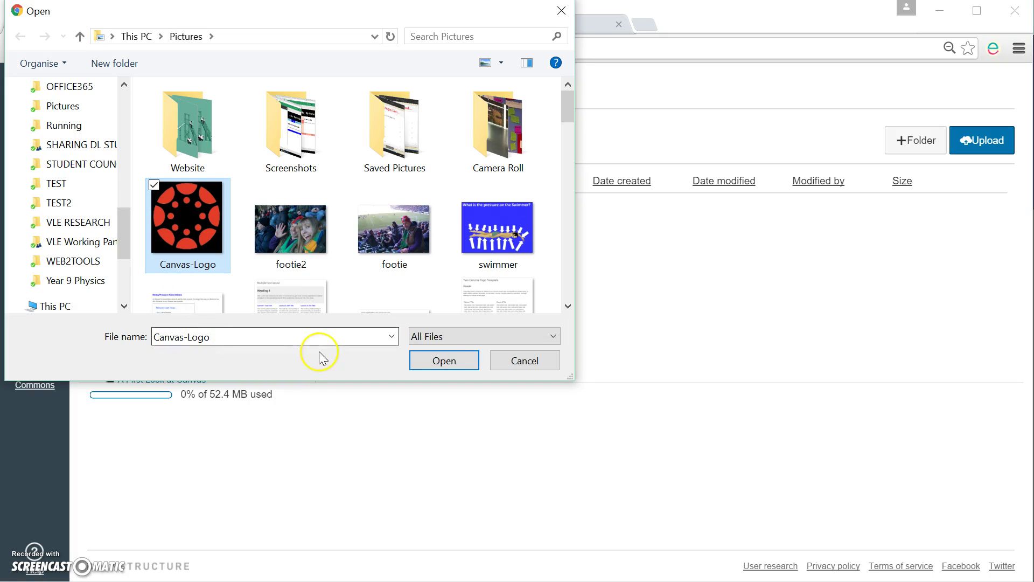
click(444, 361)
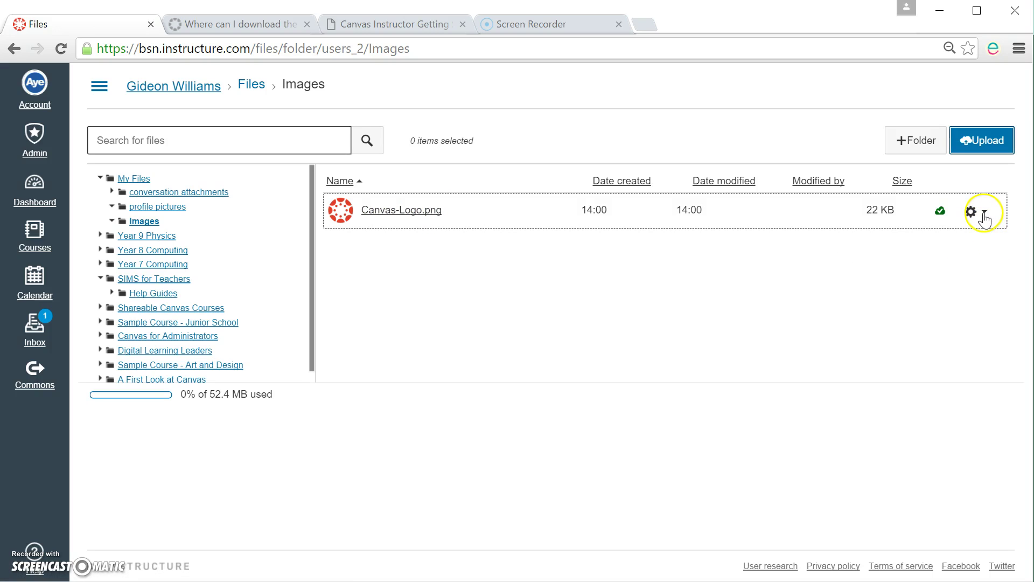
Step: Rename the uploaded Canvas-Logo.png file to 'Canvas logo'
click(984, 216)
click(948, 277)
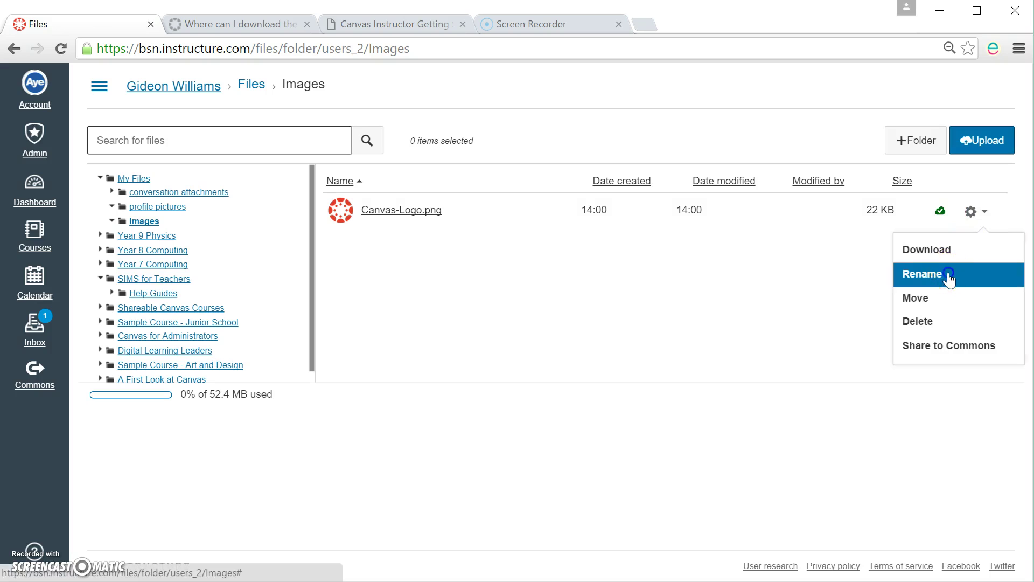
click(534, 209)
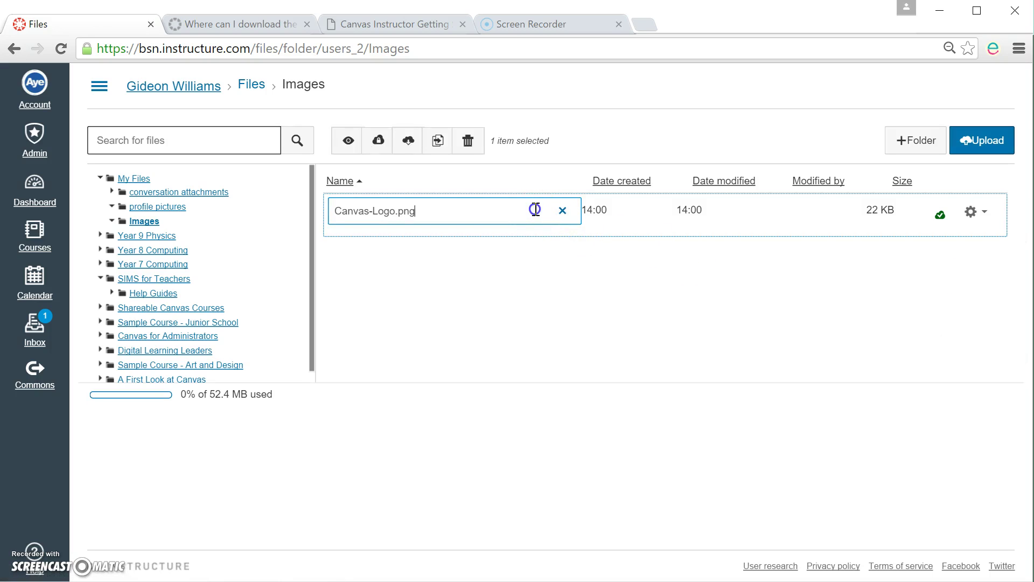
key(BackSpace)
key(BackSpace)
key(Return)
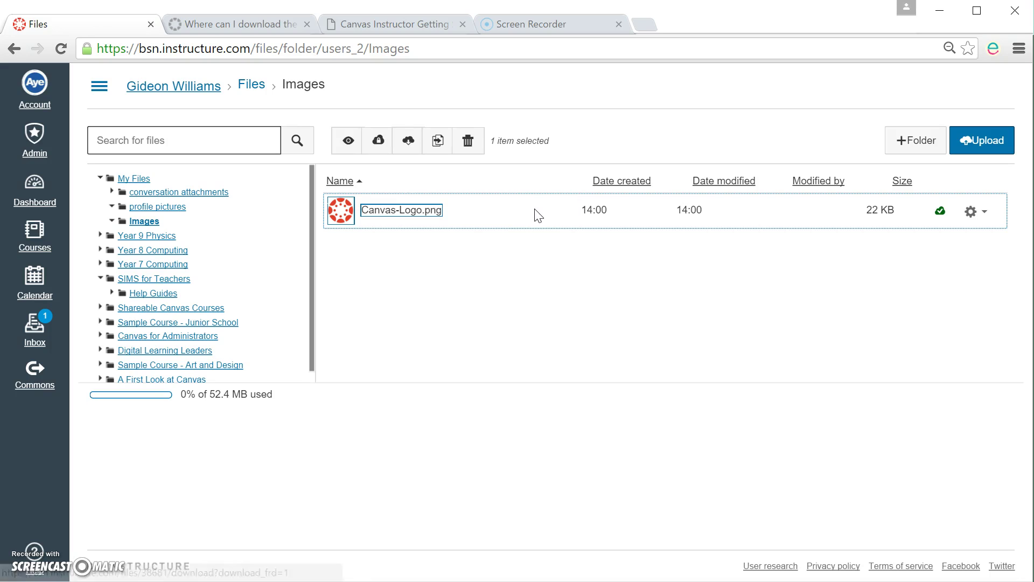
click(462, 296)
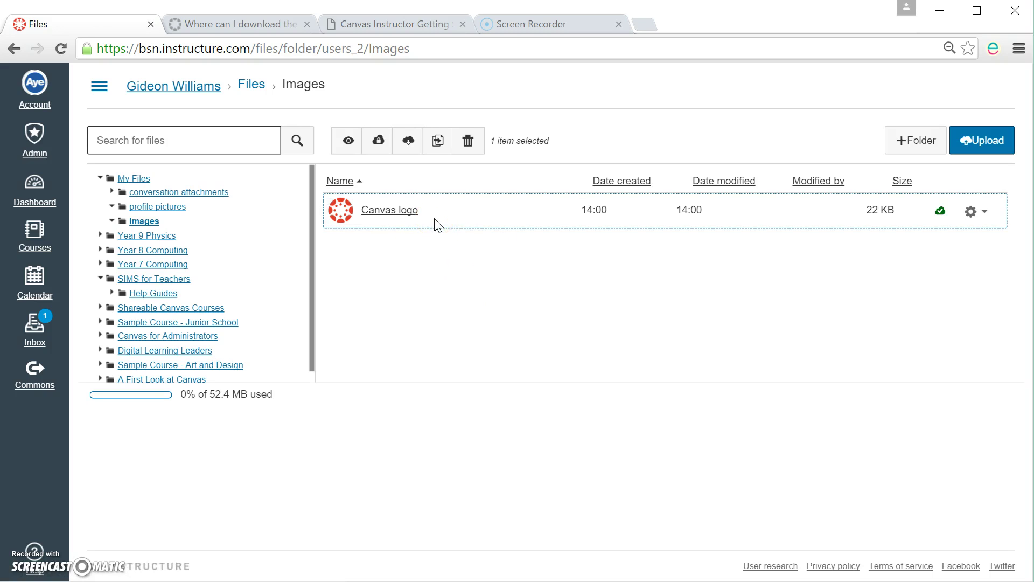
drag(439, 231, 467, 297)
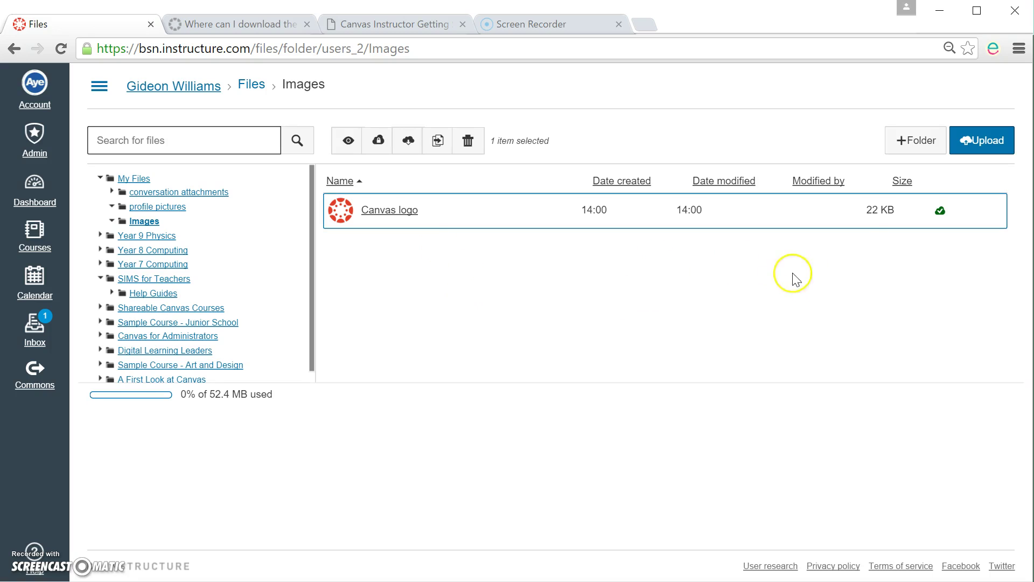
Step: Upload footie2.jpg, footie.jpg and swimmer.GIF together from Pictures
click(979, 141)
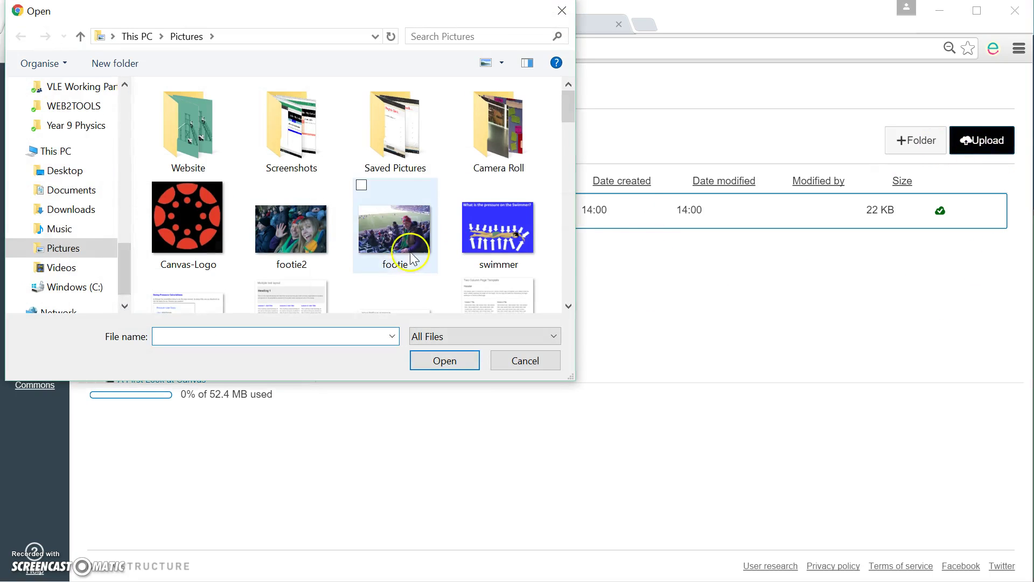
click(259, 186)
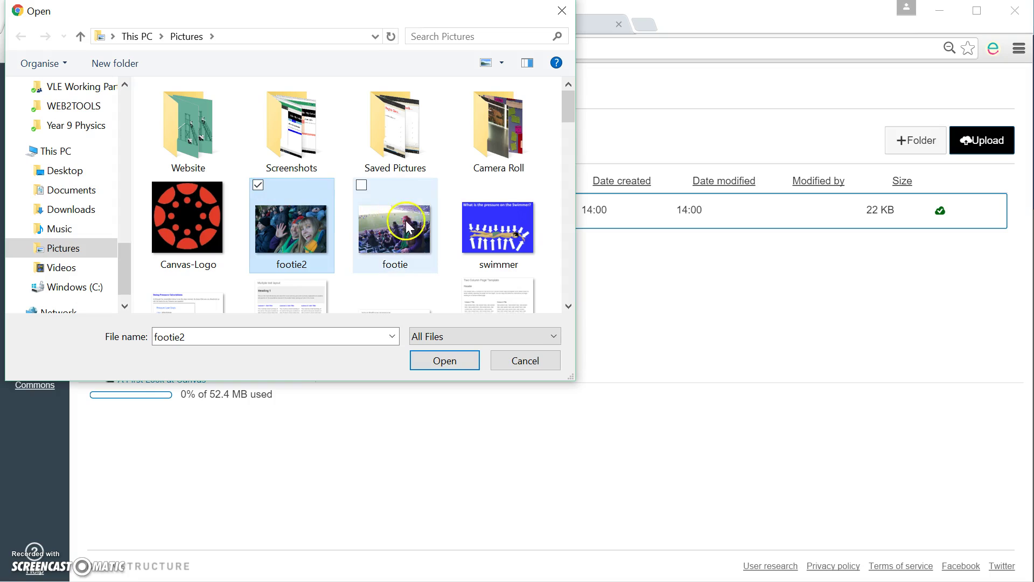
ctrl+click(382, 192)
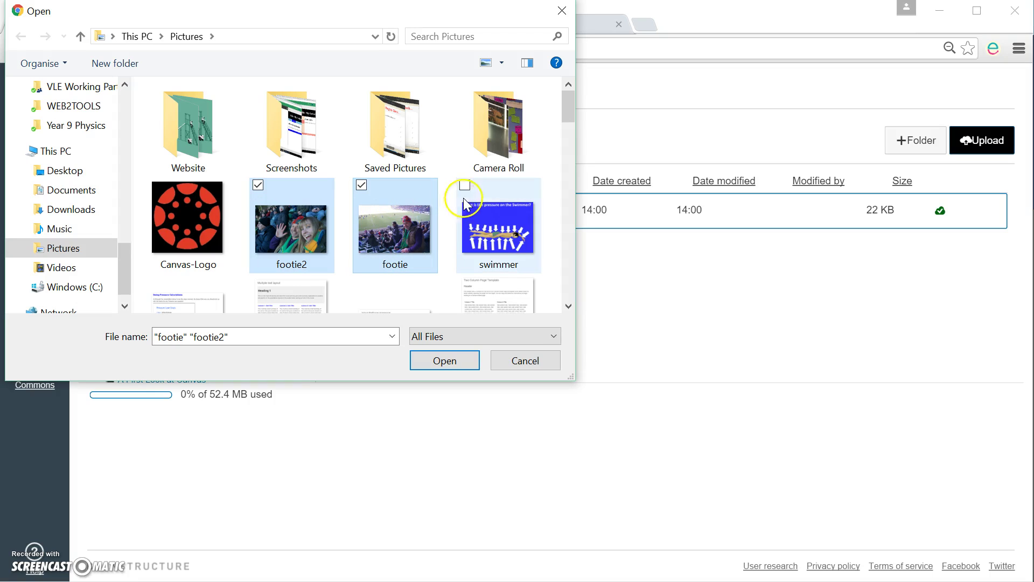
ctrl+click(477, 187)
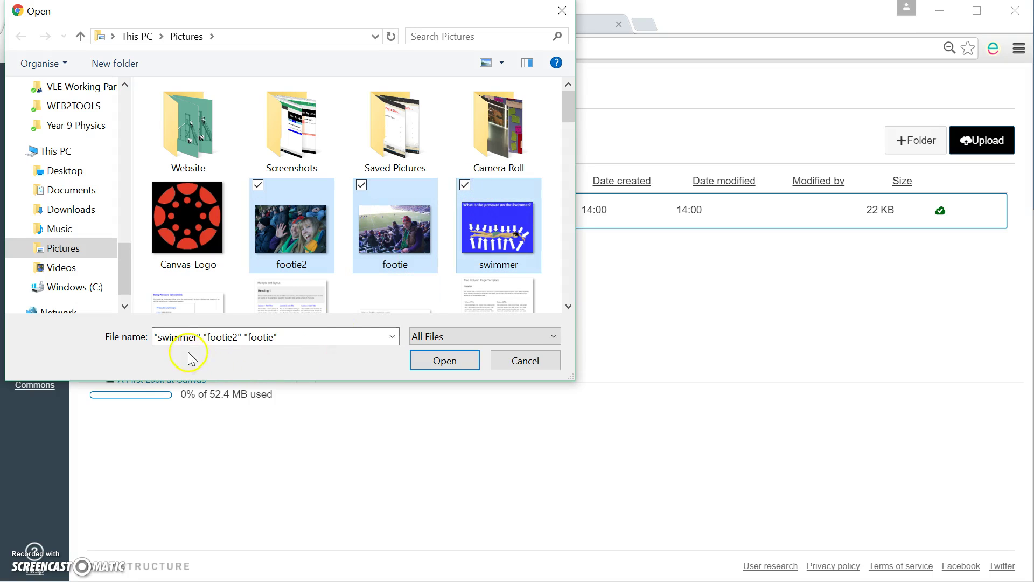
click(438, 361)
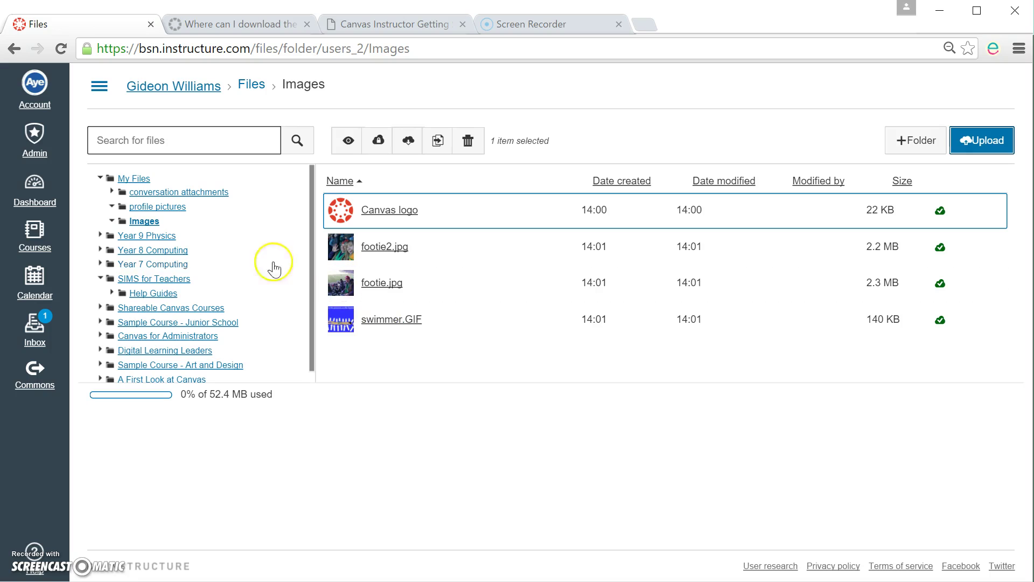
Step: Create a subfolder named 'Another folder' inside Images
click(917, 145)
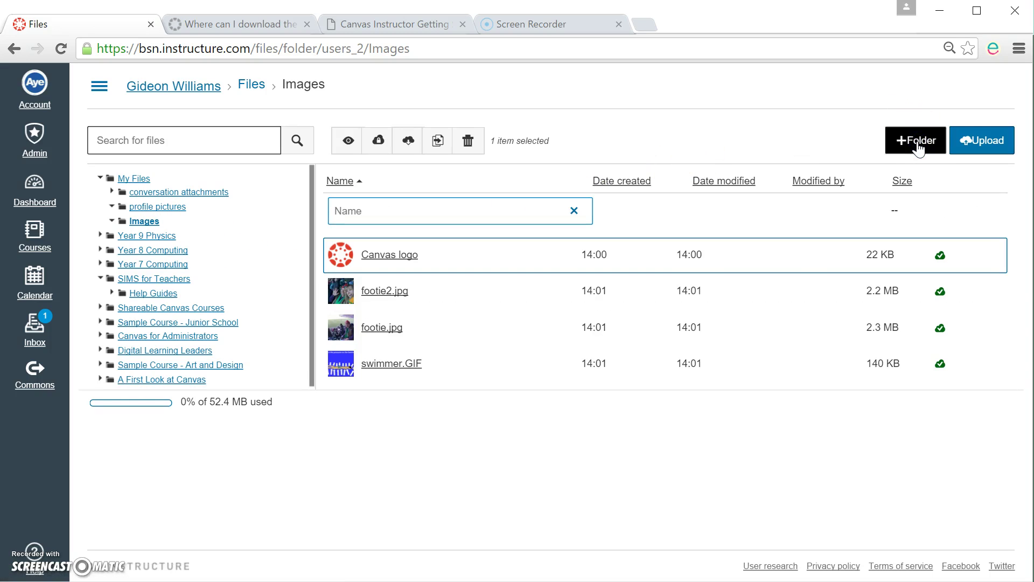
text(Another folder)
key(Return)
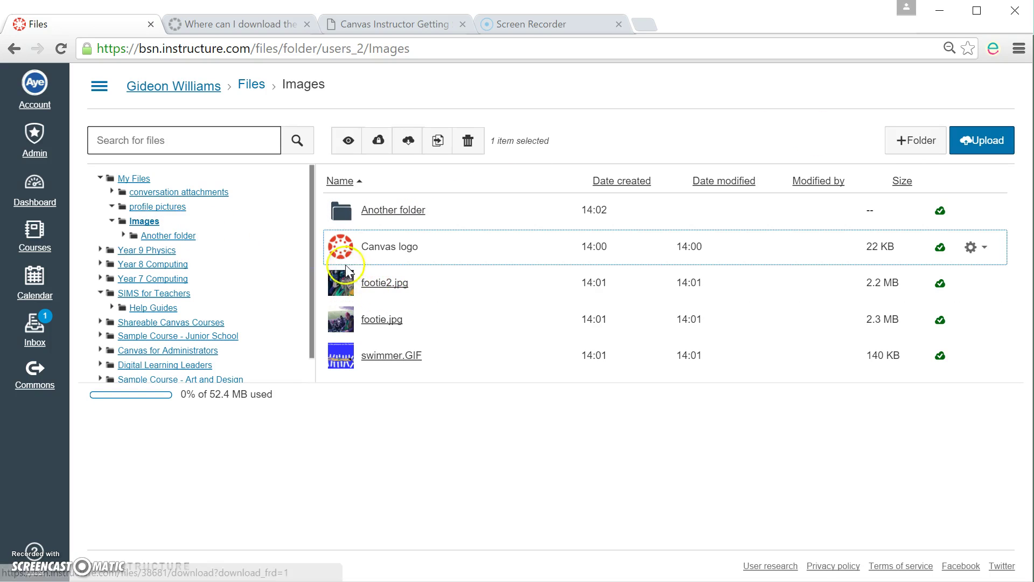
Step: Move footie2.jpg into Another folder and open it to check its contents
drag(342, 283, 344, 214)
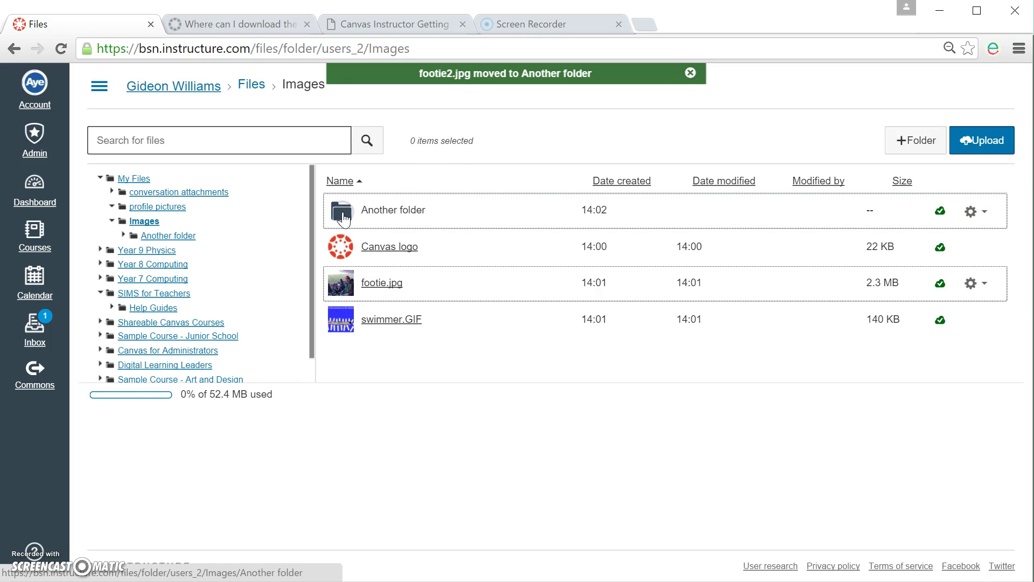
click(405, 210)
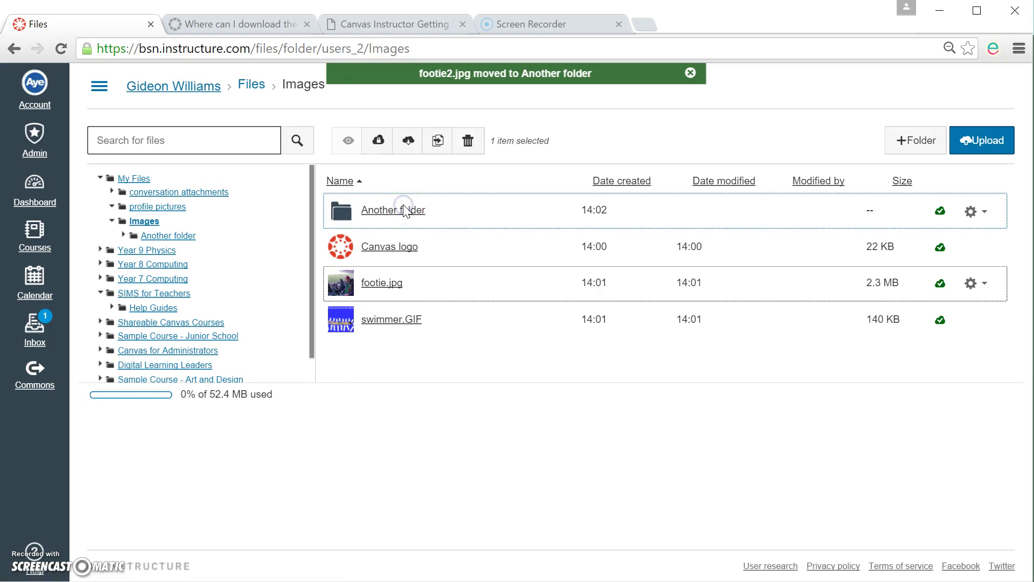
click(401, 211)
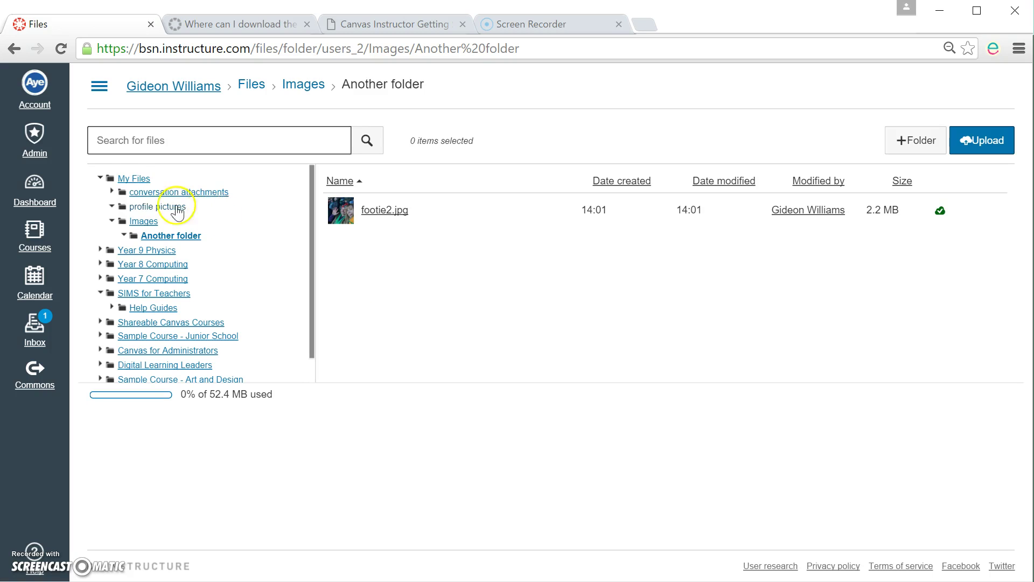
Step: Go through My Files and SIMS for Teachers into the Help Guides folder of nine PDF guides
click(136, 180)
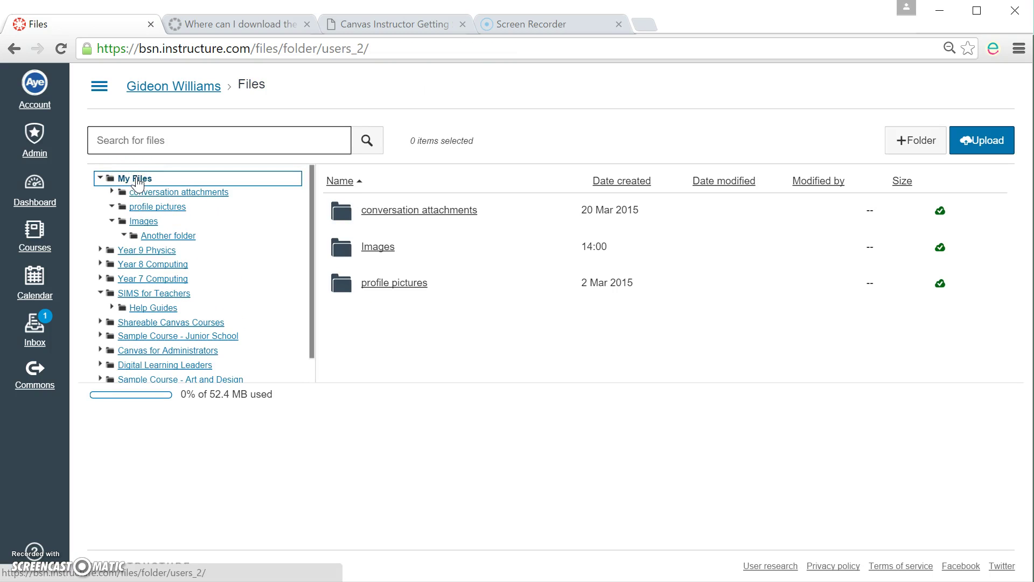
click(161, 294)
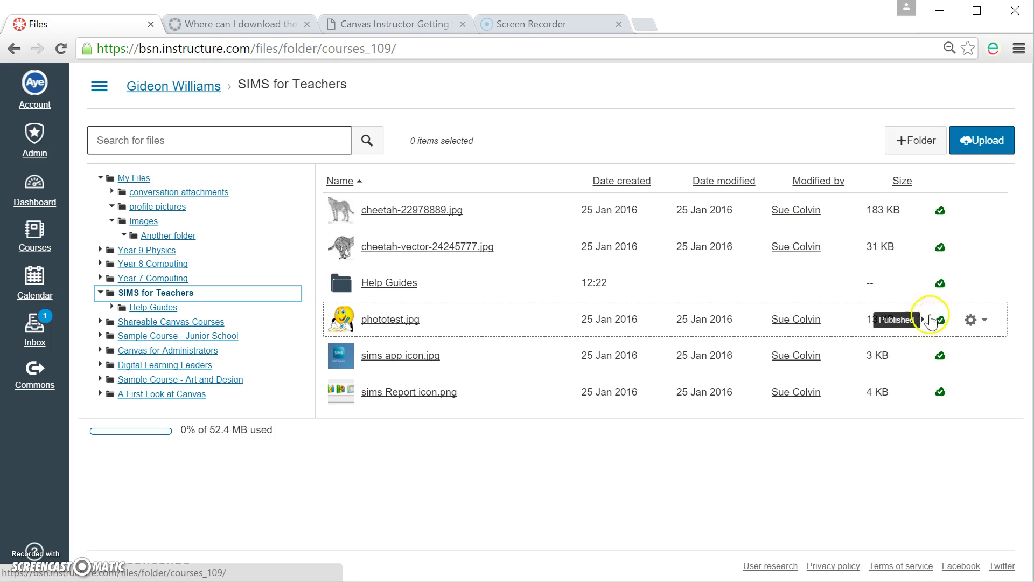
click(390, 285)
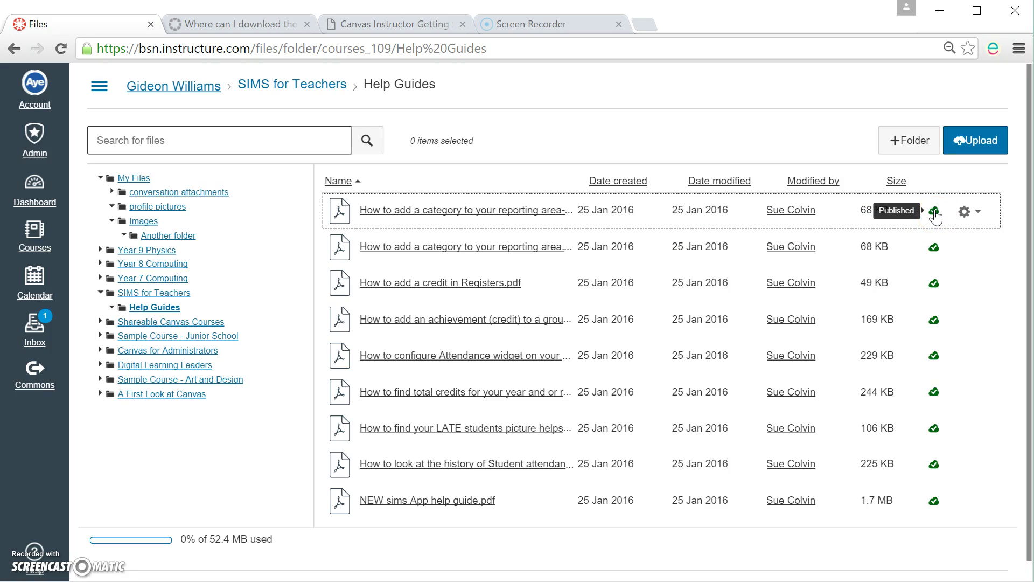
Step: In the 'How to add a category' PDF's permissions, try Unpublish, Restricted Access, then Schedule student availability
click(936, 211)
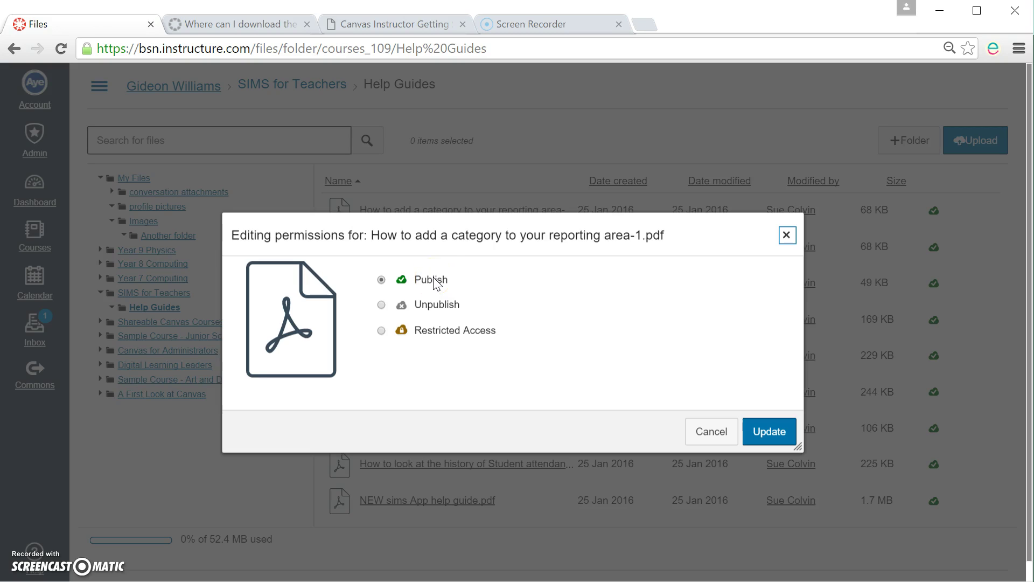
click(382, 306)
click(381, 332)
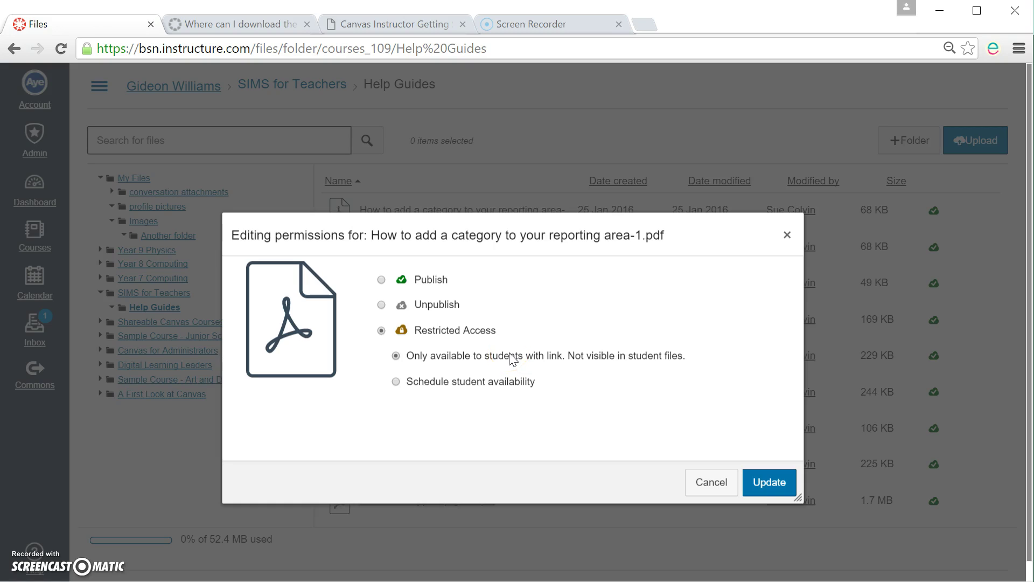
click(396, 382)
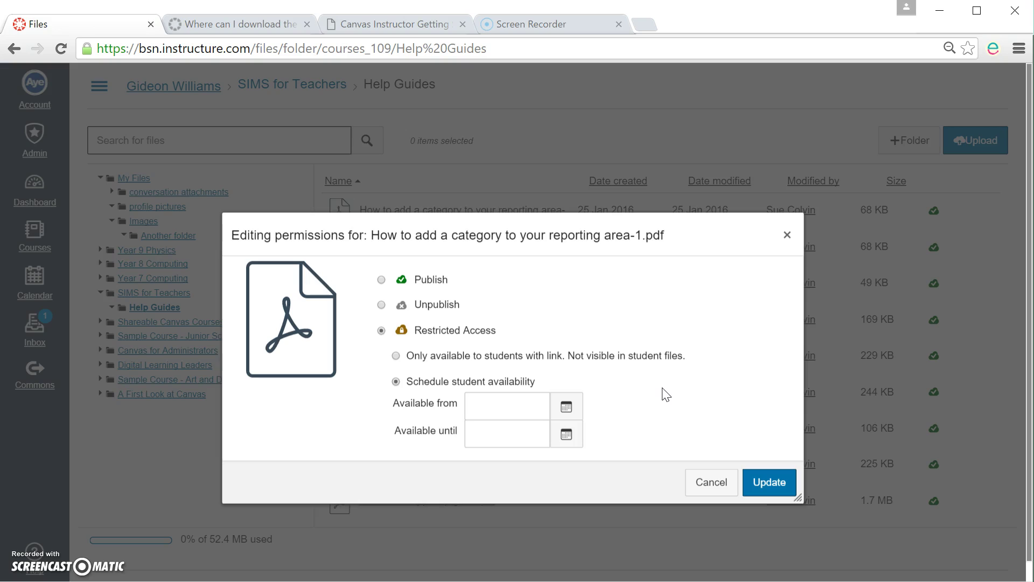
Step: Cancel the permissions dialog unchanged and switch to the empty Year 9 Physics course files
click(713, 484)
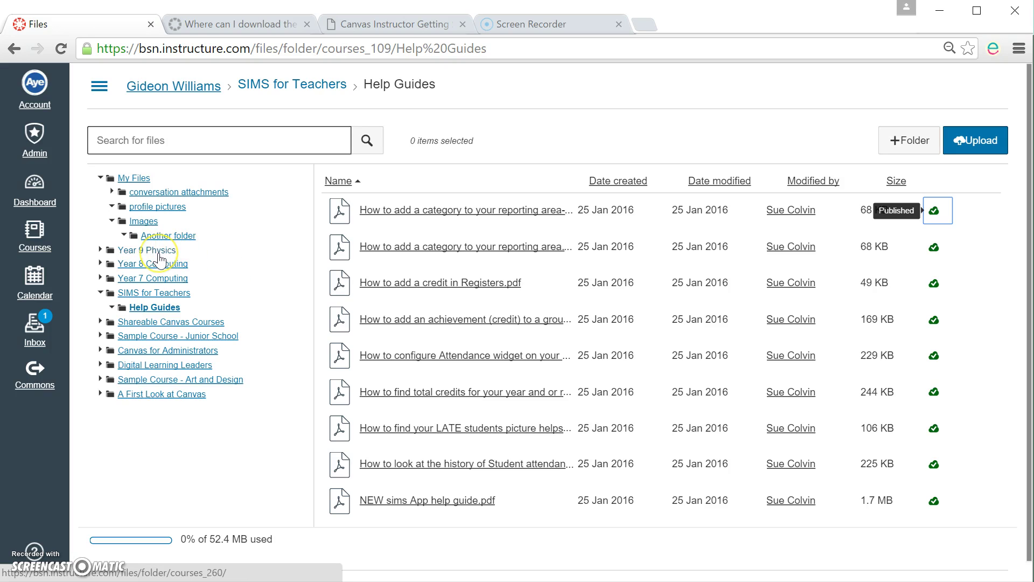
click(159, 256)
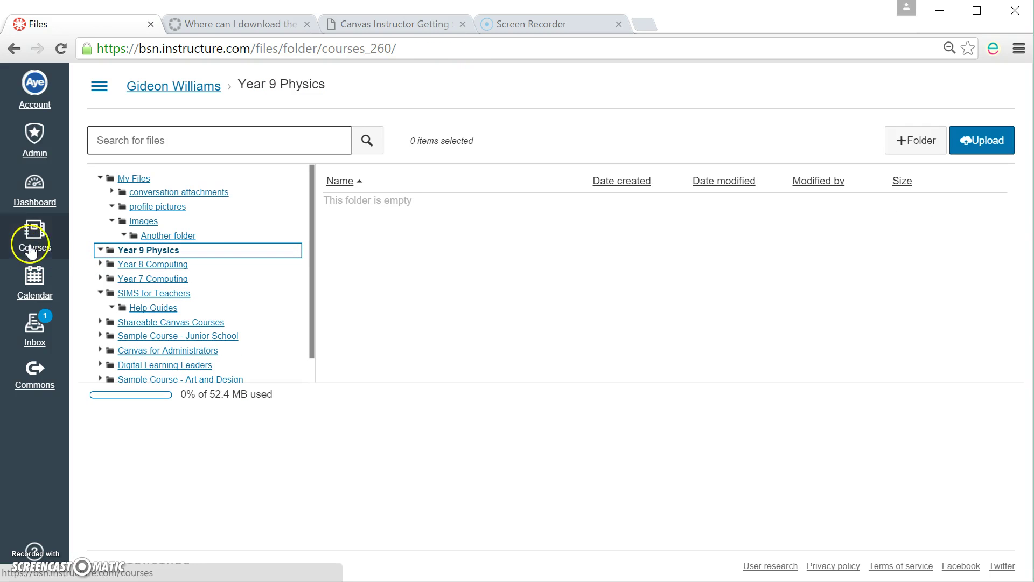
click(137, 264)
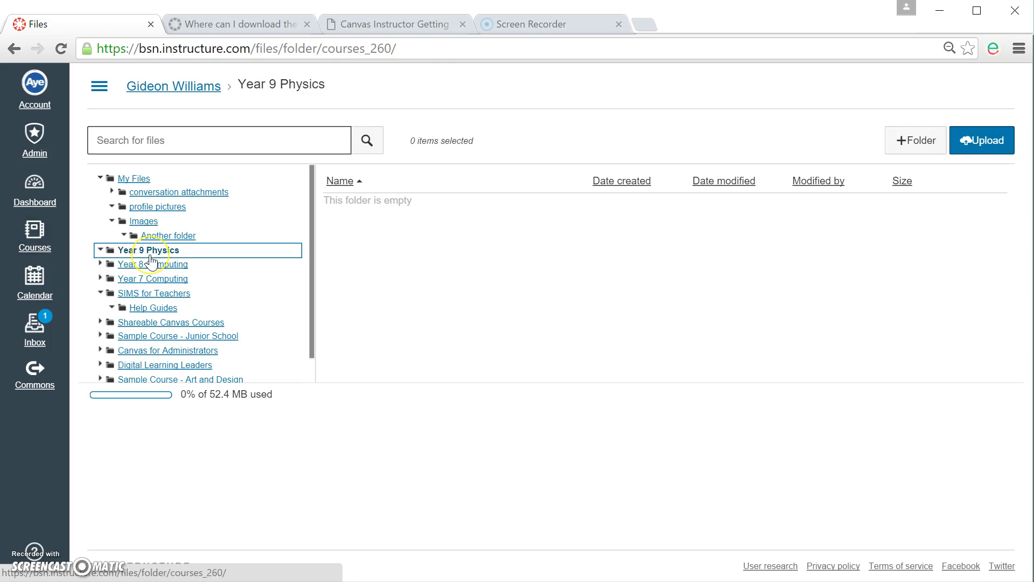